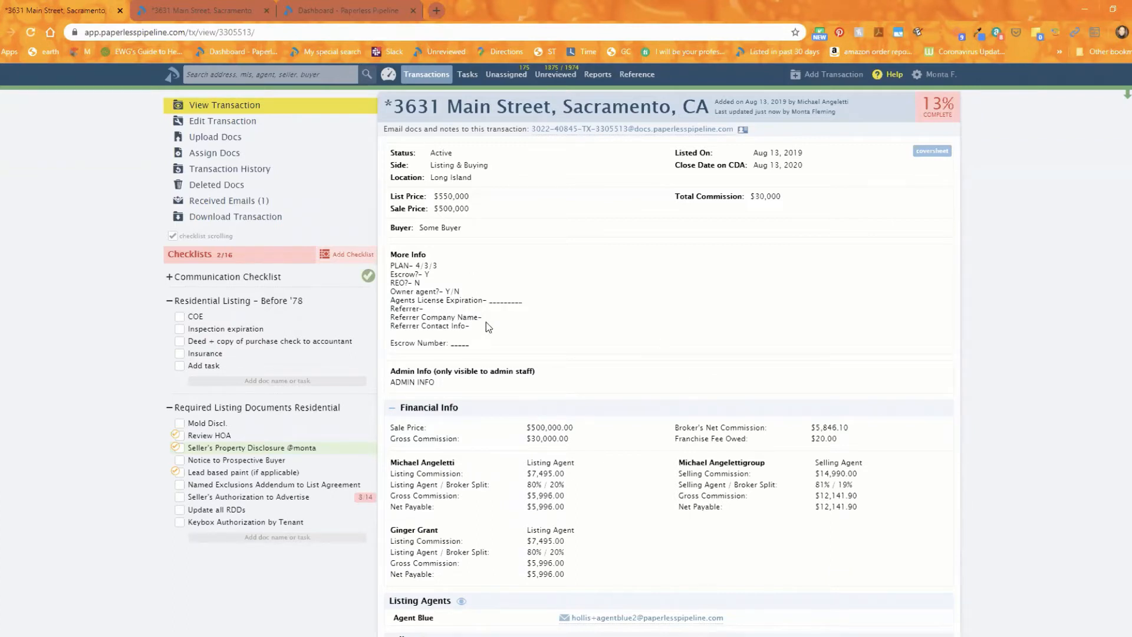
Open a blank Add Transaction form in a new tab, review its pre-filled More Info, then go back to the Dashboard.
right_click(817, 83)
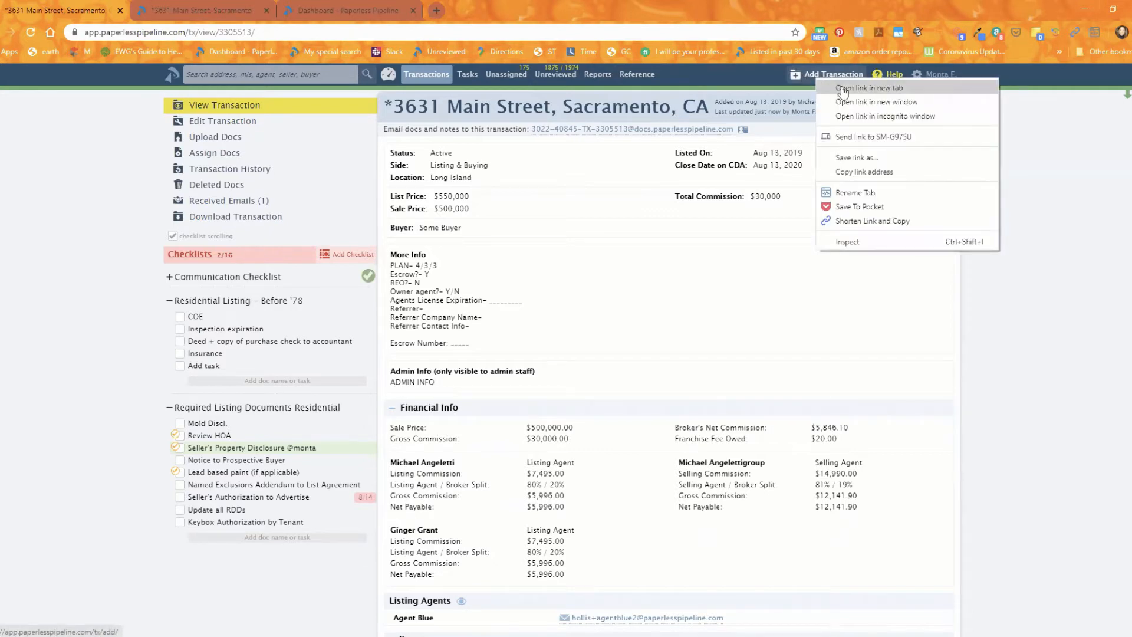
left_click(840, 89)
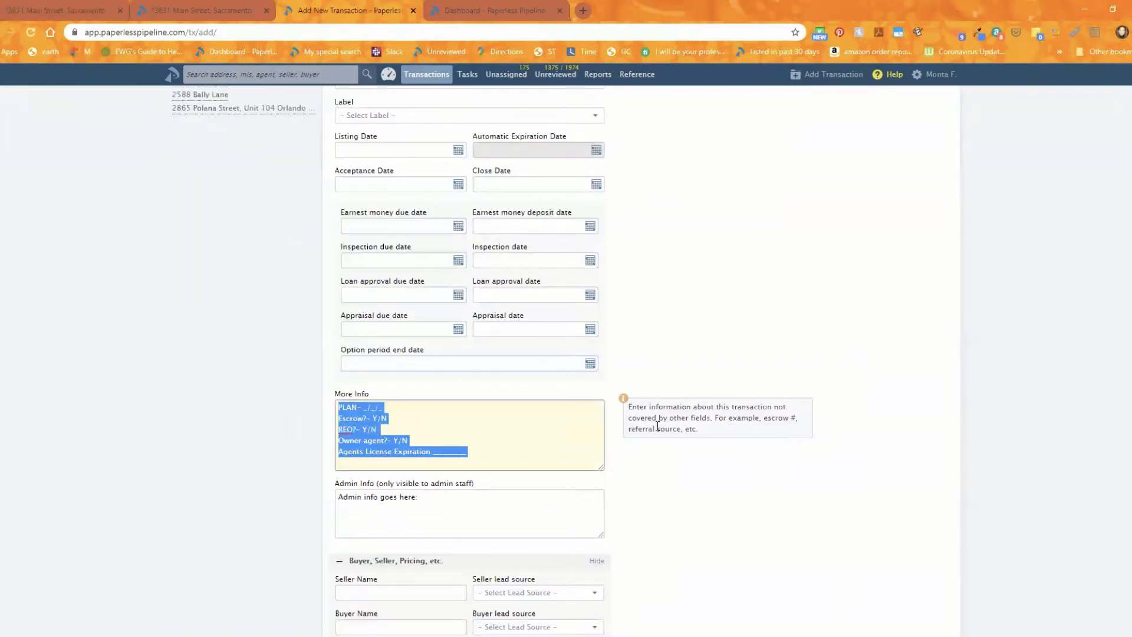
key("Right")
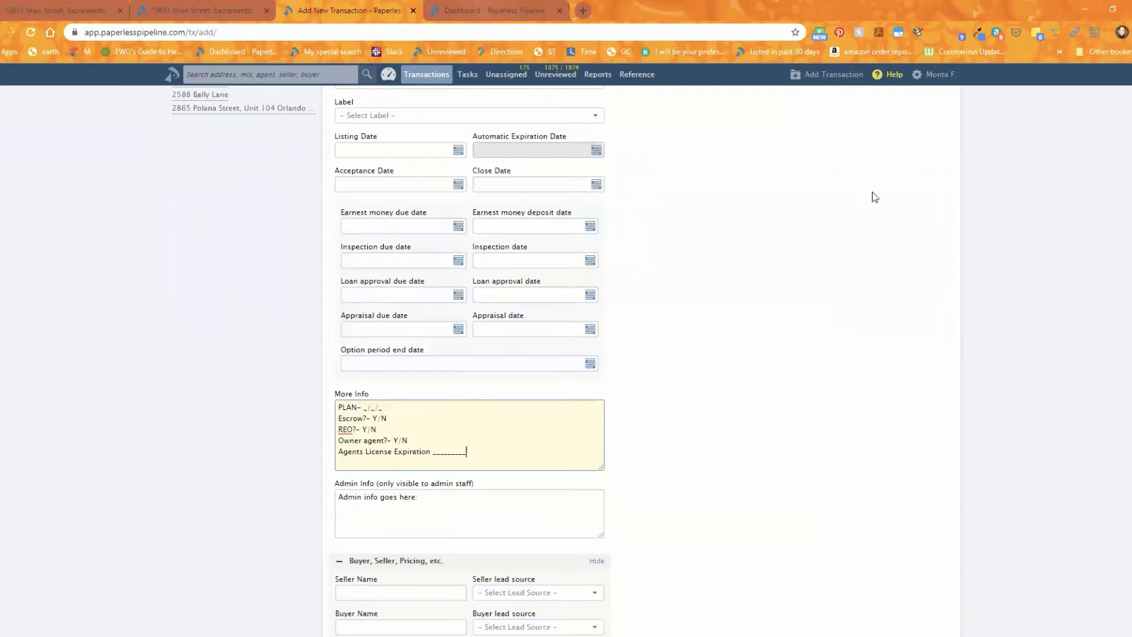
key("ctrl+Tab")
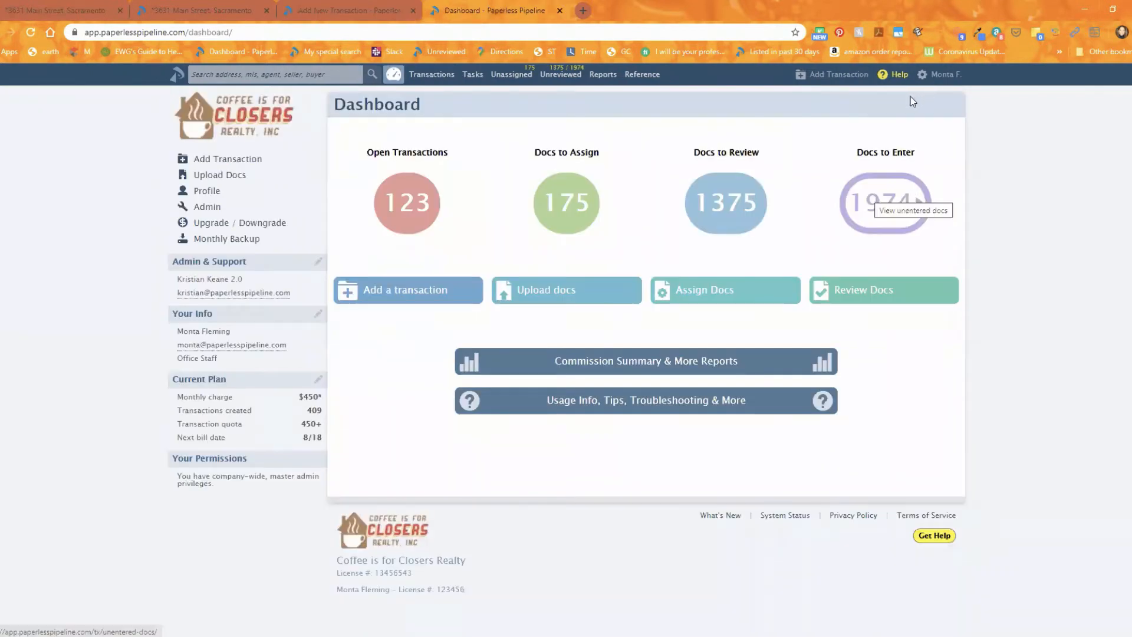
Open Admin Company Settings and scroll to the More Info default template with its PLAN/Escrow/REO/Owner agent lines.
left_click(207, 207)
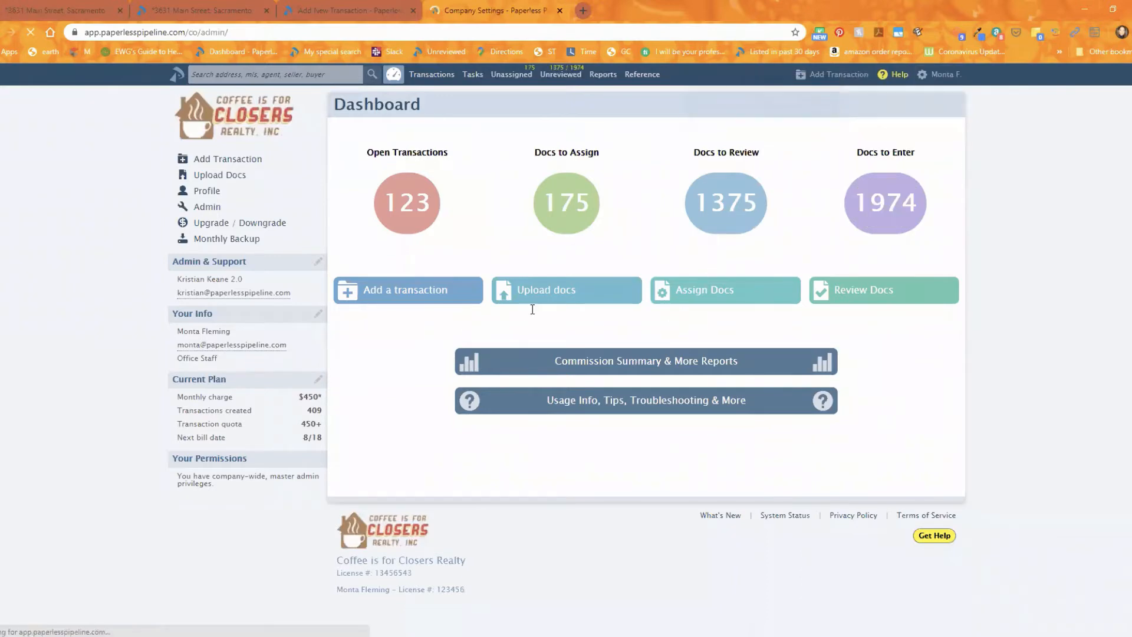
scroll(556, 293, "down", 6)
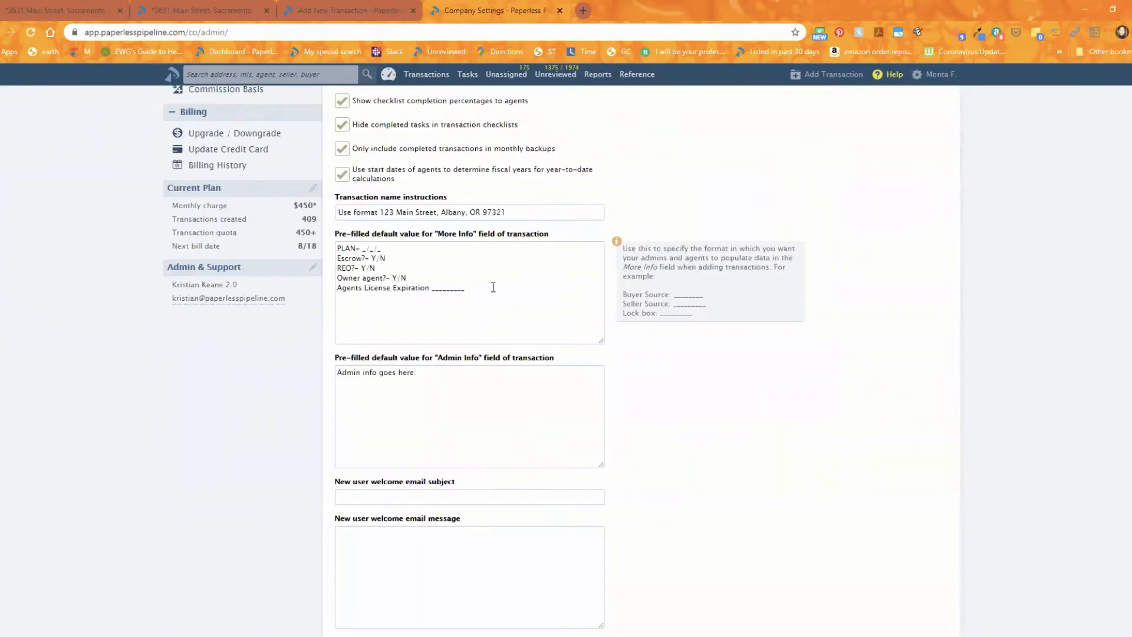
left_click_drag(492, 283, 394, 225)
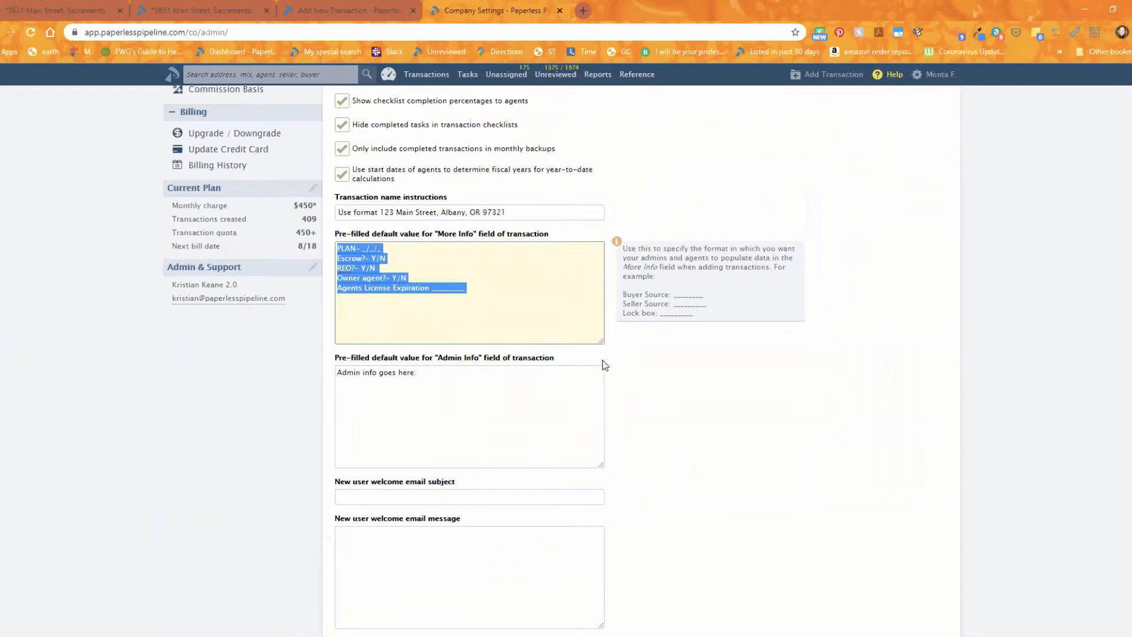
mouse_move(603, 367)
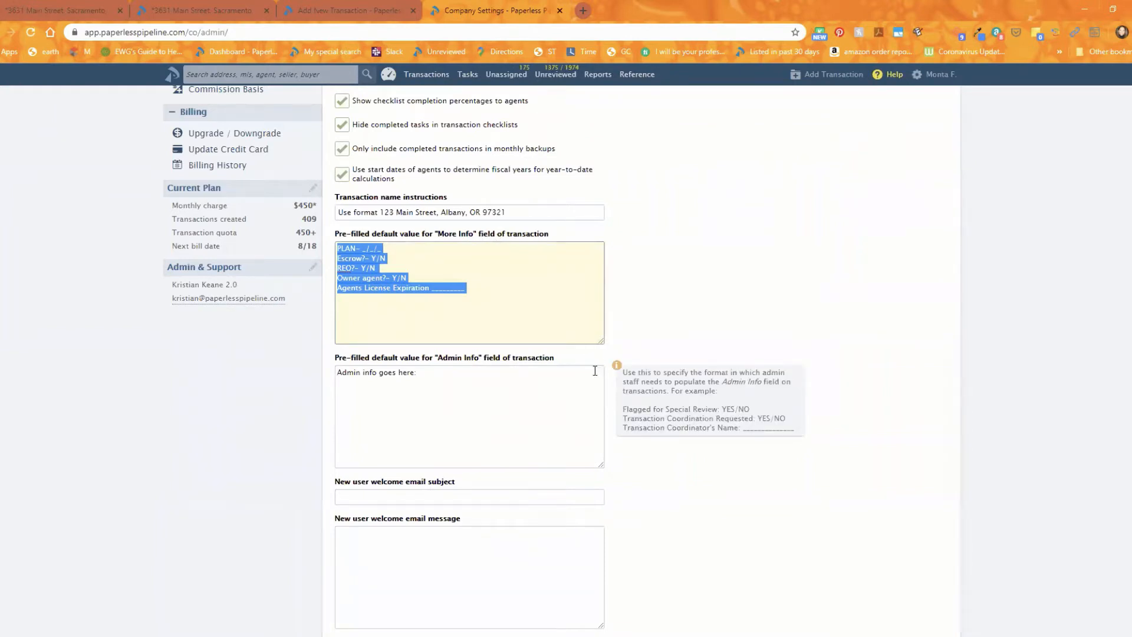
left_click(479, 309)
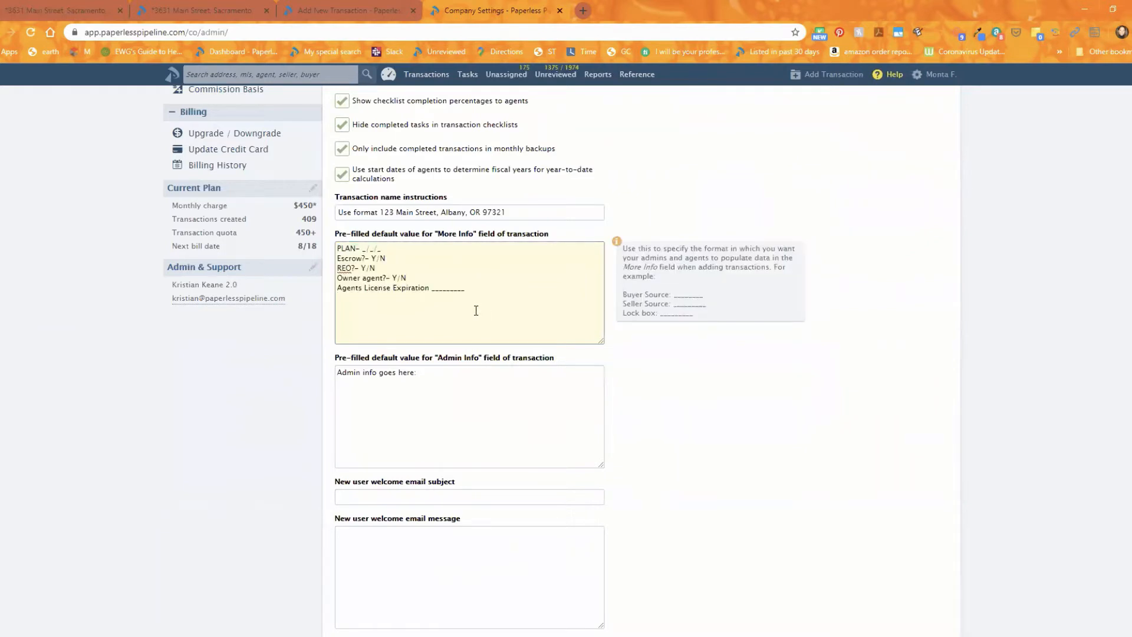
mouse_move(479, 392)
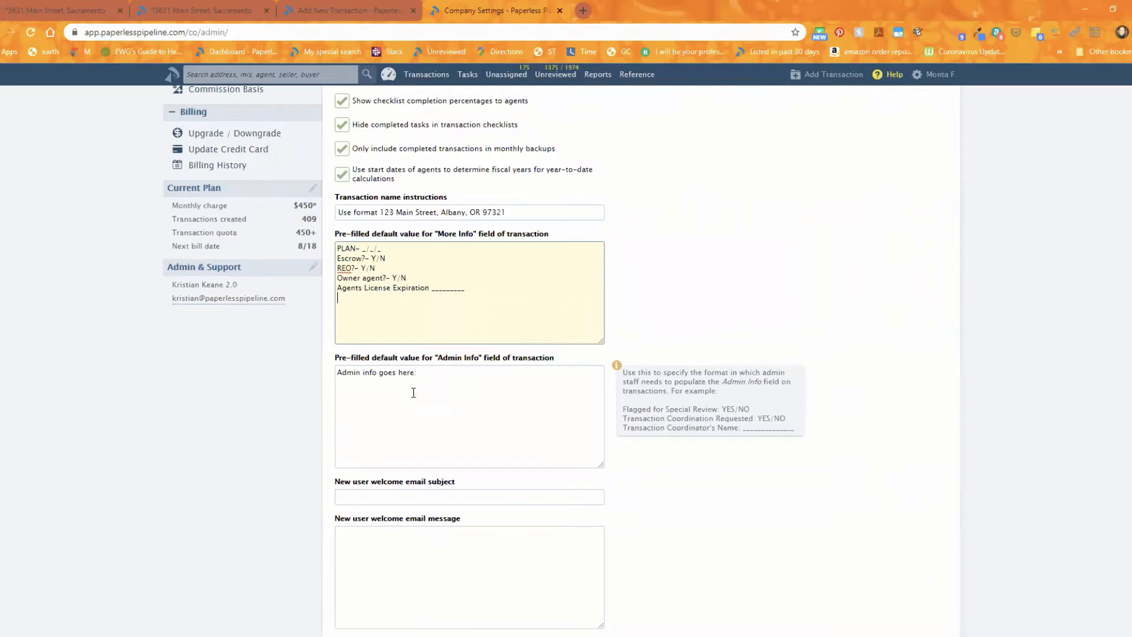
mouse_move(462, 254)
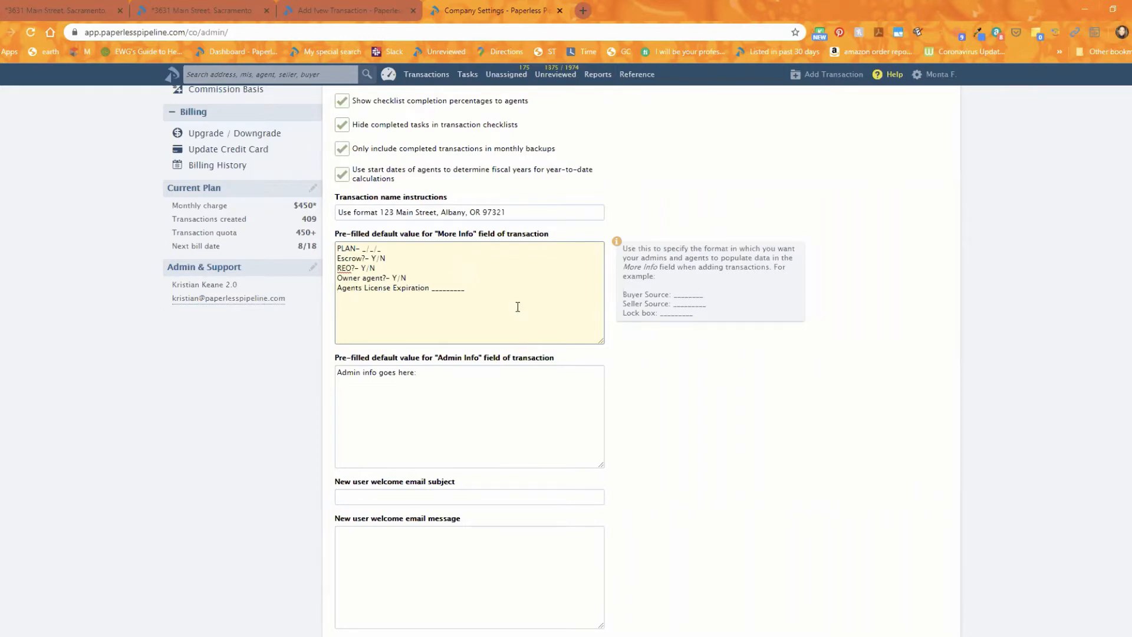
left_click_drag(518, 307, 325, 245)
left_click(466, 300)
left_click_drag(432, 288, 497, 305)
left_click(499, 306)
double_click(463, 288)
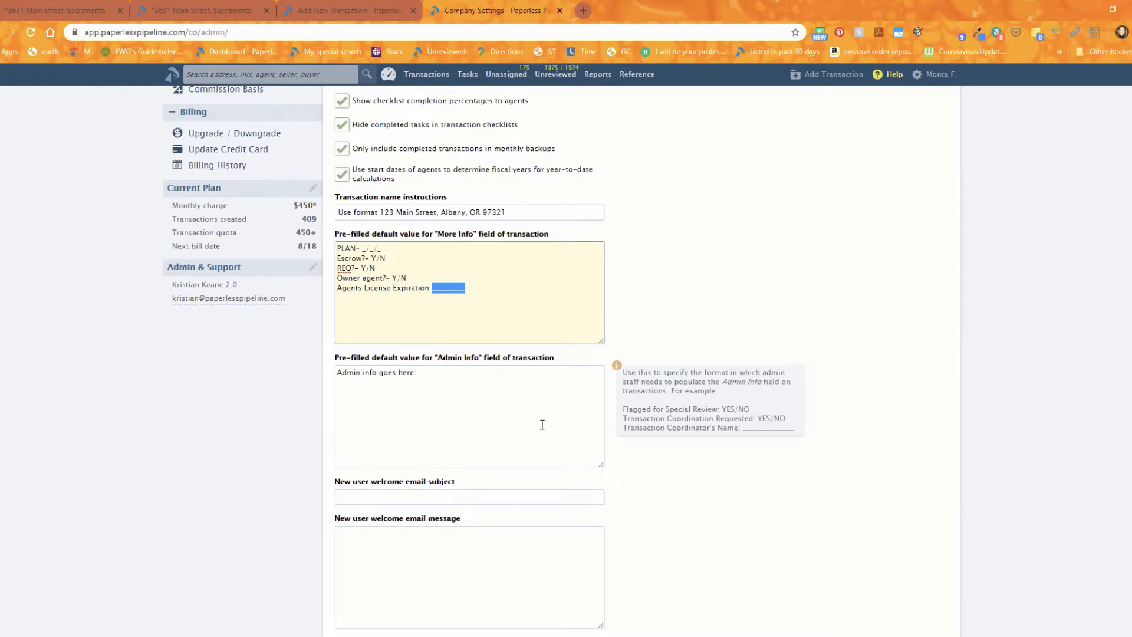
left_click(549, 319)
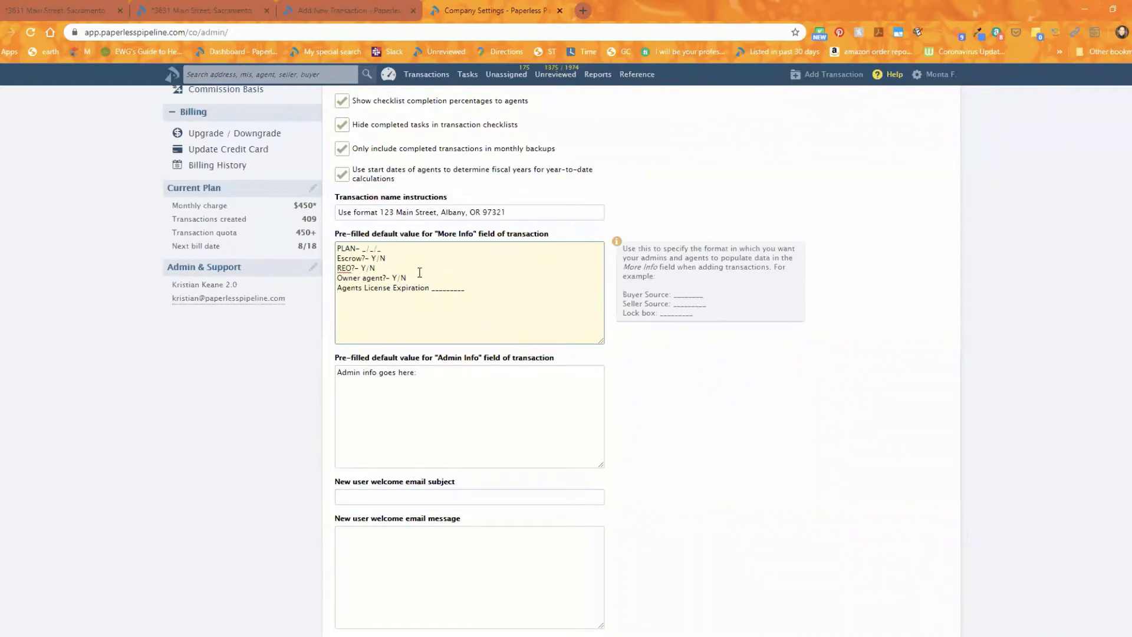
left_click_drag(407, 278, 392, 278)
left_click(401, 279)
left_click_drag(379, 248, 365, 248)
left_click(470, 307)
scroll(760, 382, "up", 5)
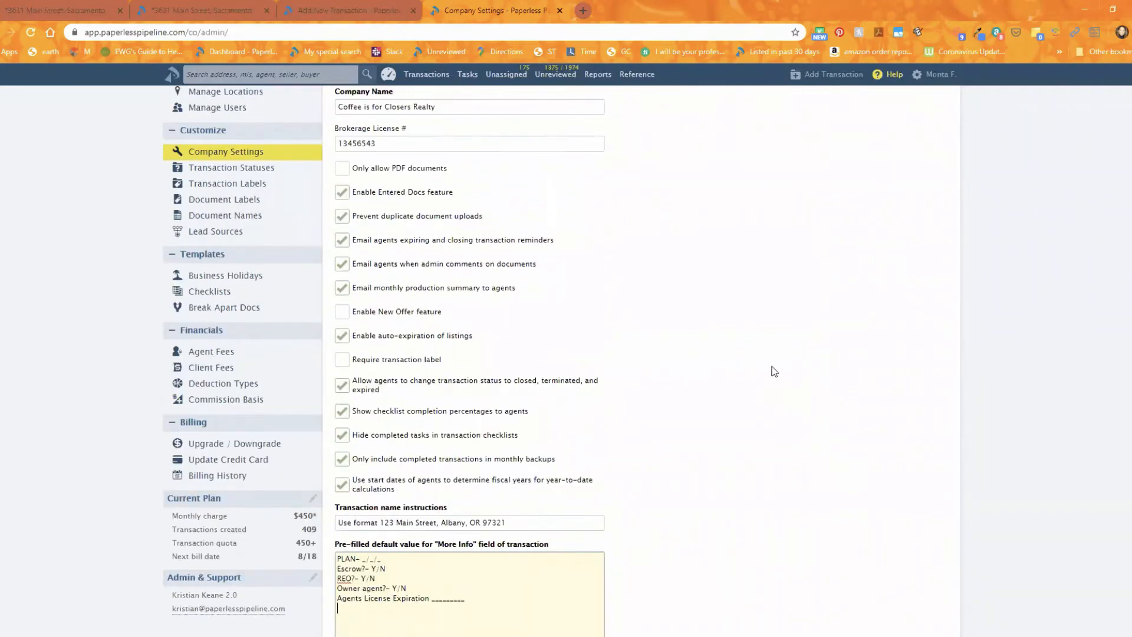
scroll(771, 372, "up", 1)
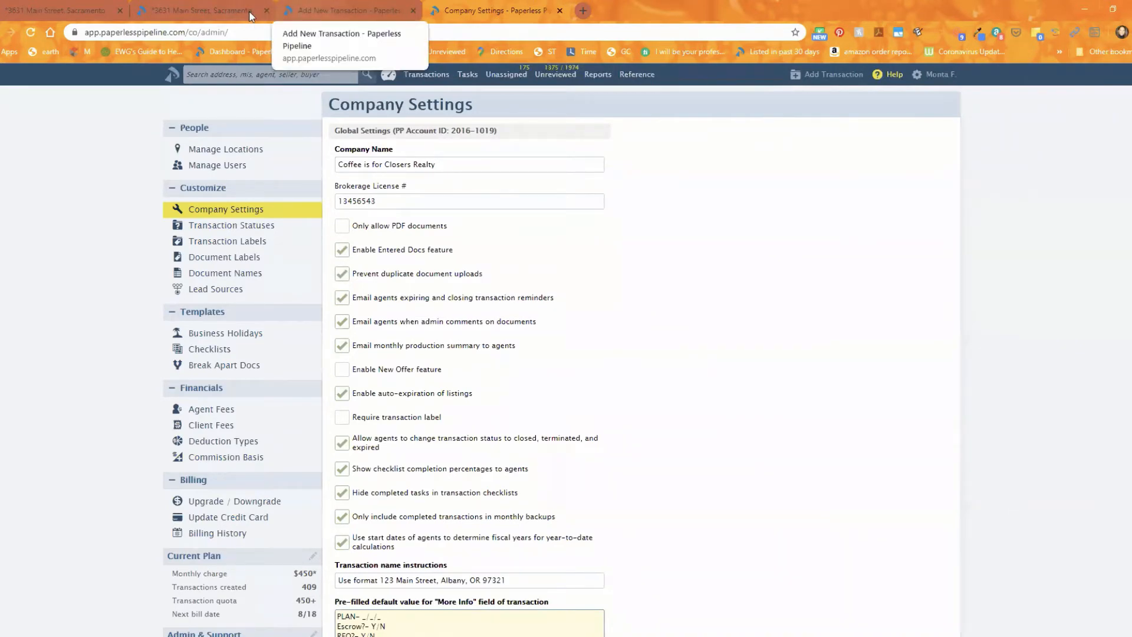
left_click(181, 9)
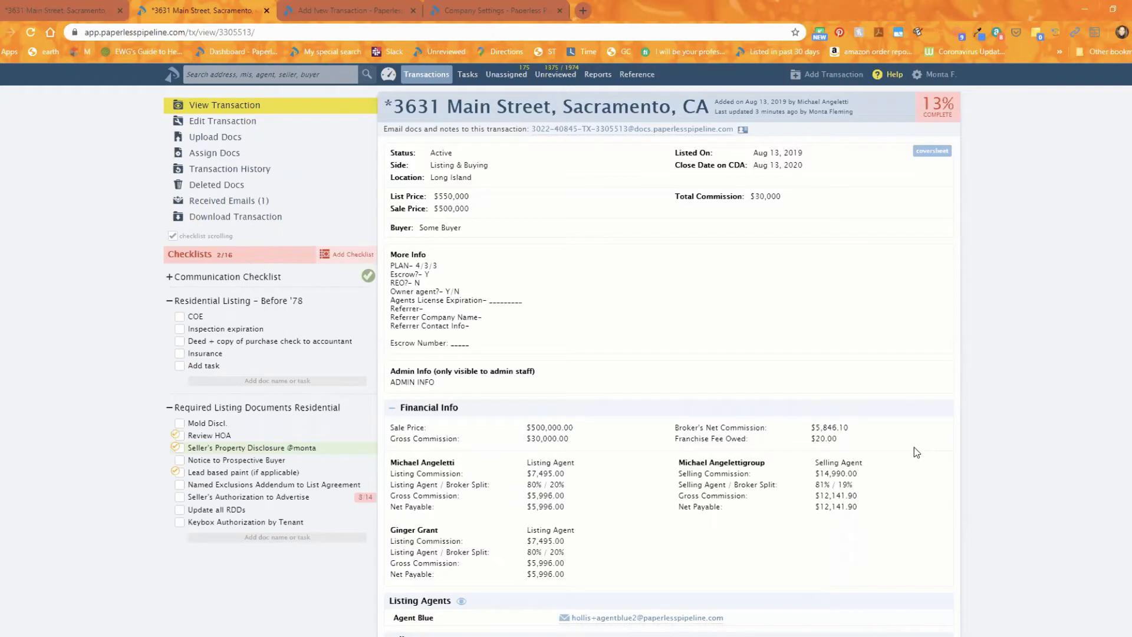
triple_click(421, 287)
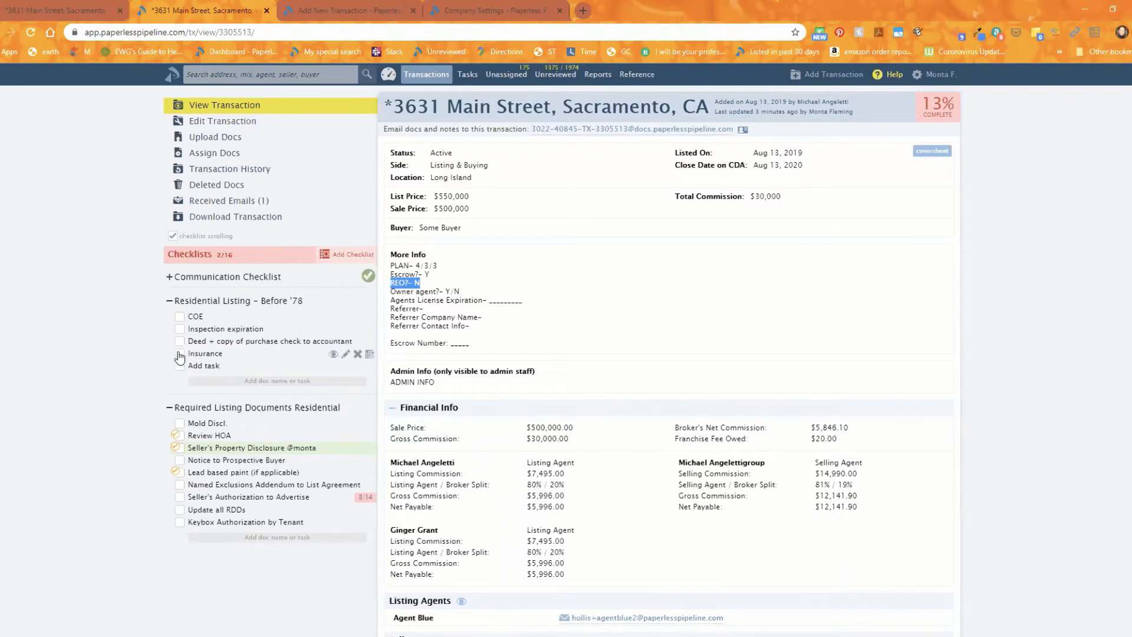
right_click(426, 331)
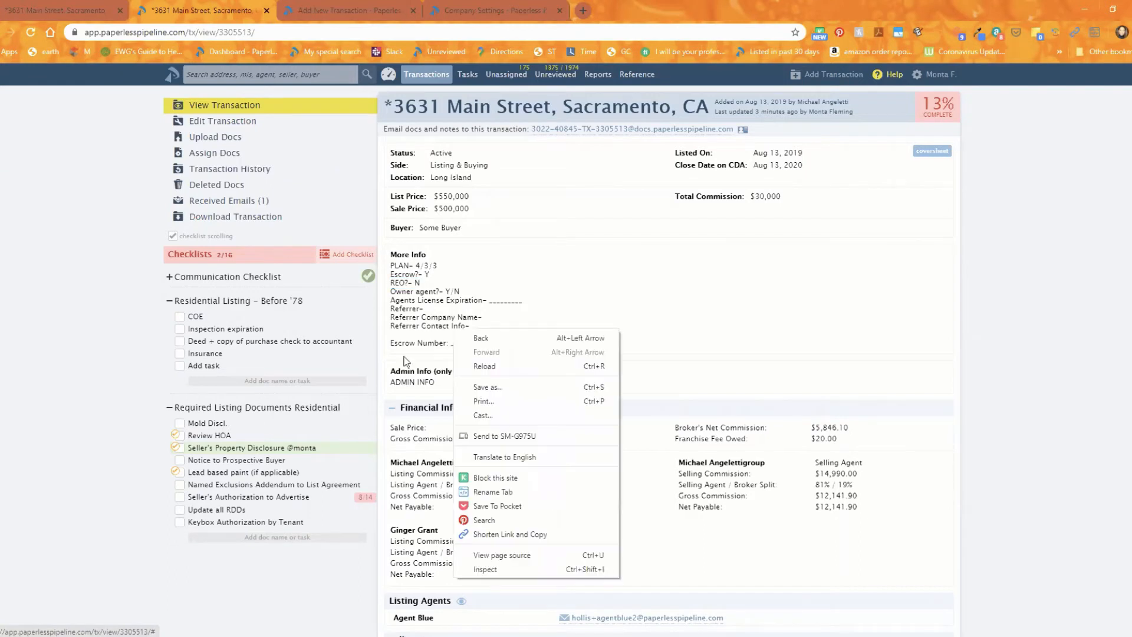
left_click(407, 356)
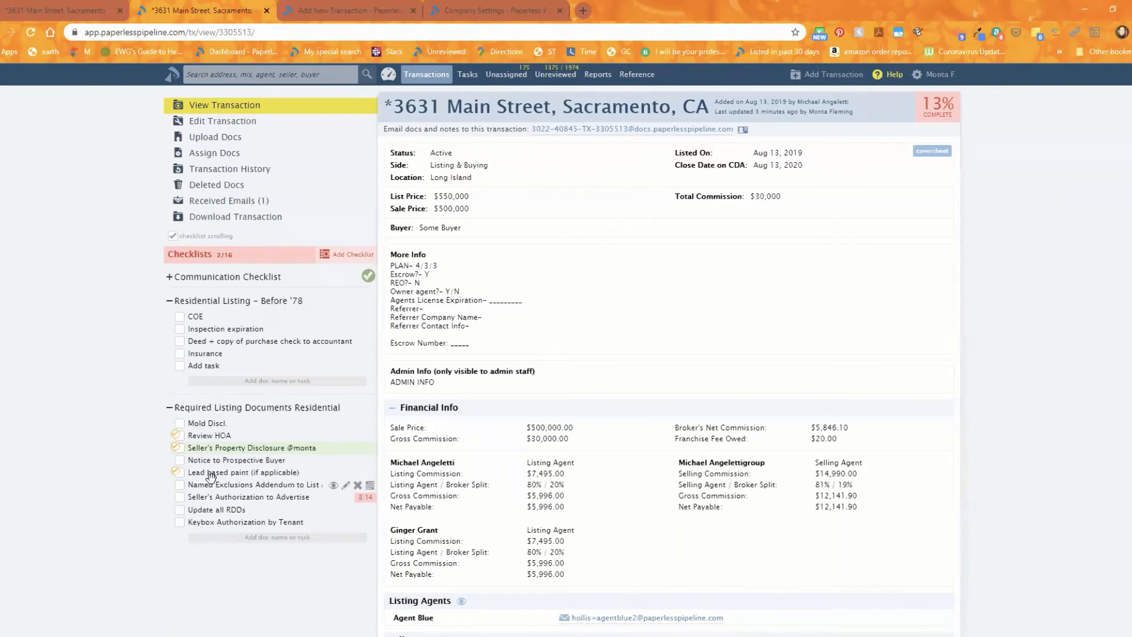
mouse_move(208, 474)
scroll(594, 385, "down", 4)
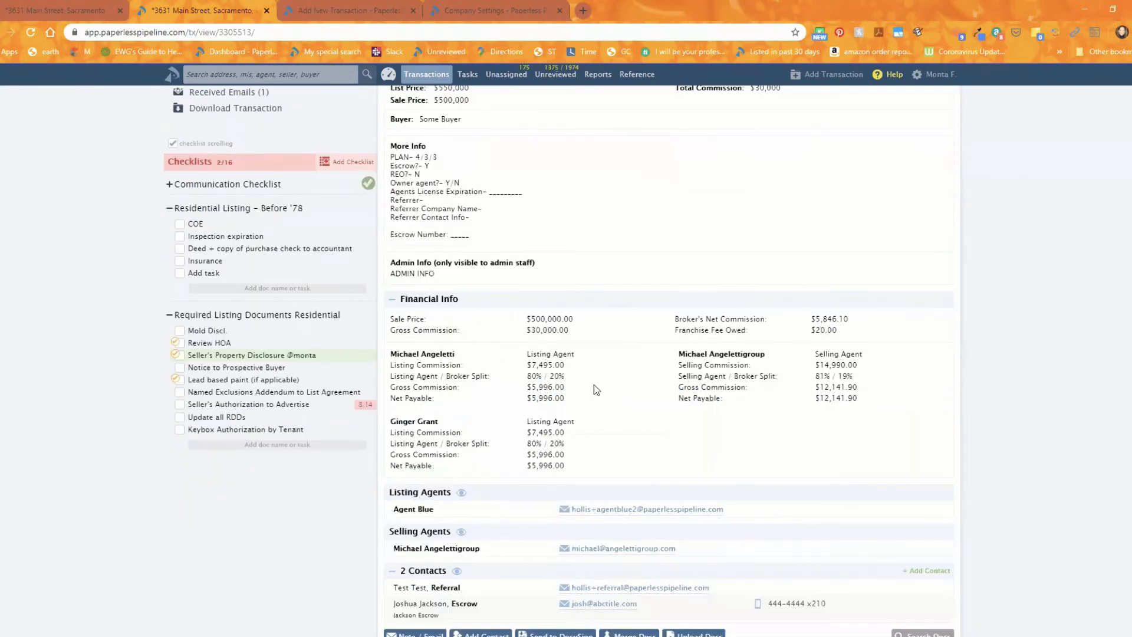
left_click(415, 501)
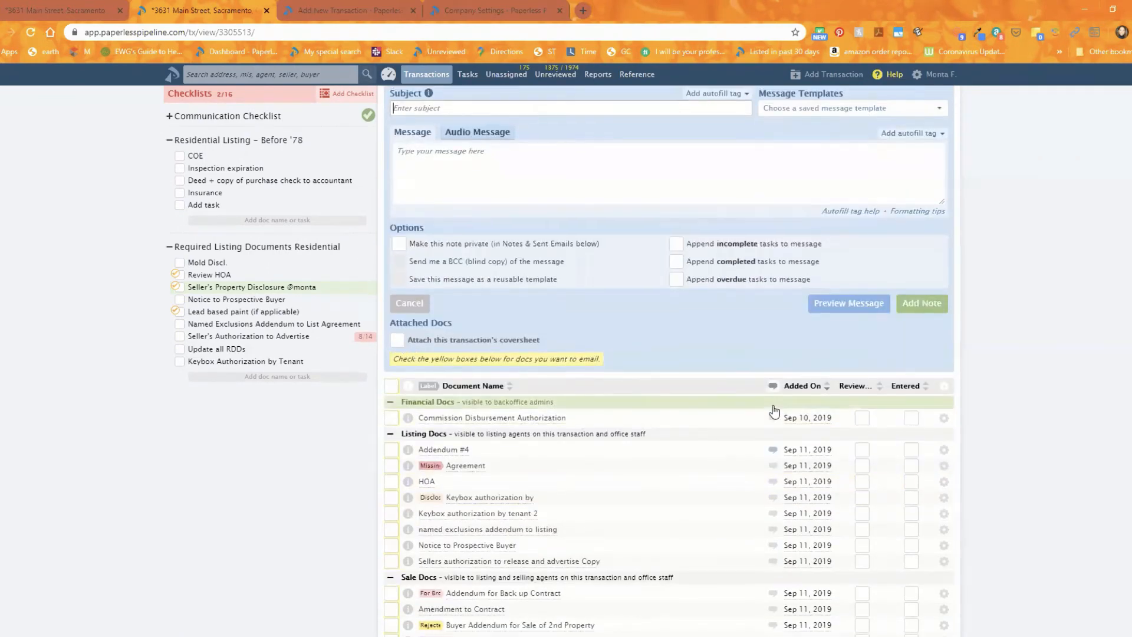
scroll(773, 407, "up", 6)
scroll(773, 406, "up", 8)
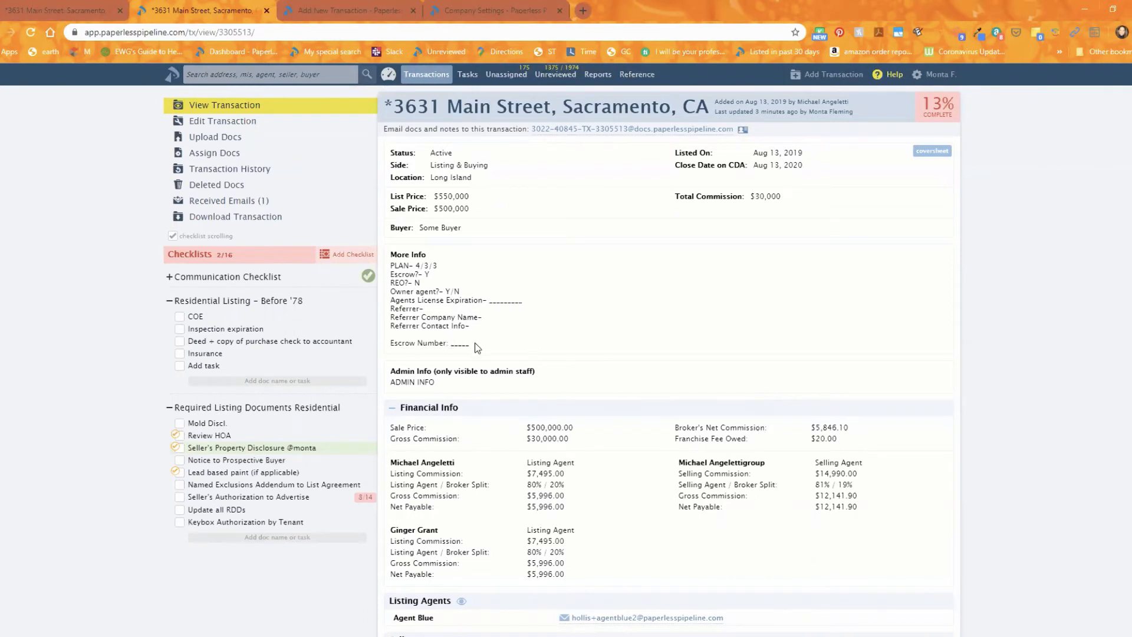
Highlight the More Info block, then start a header search with the info: operator.
left_click_drag(475, 342, 395, 266)
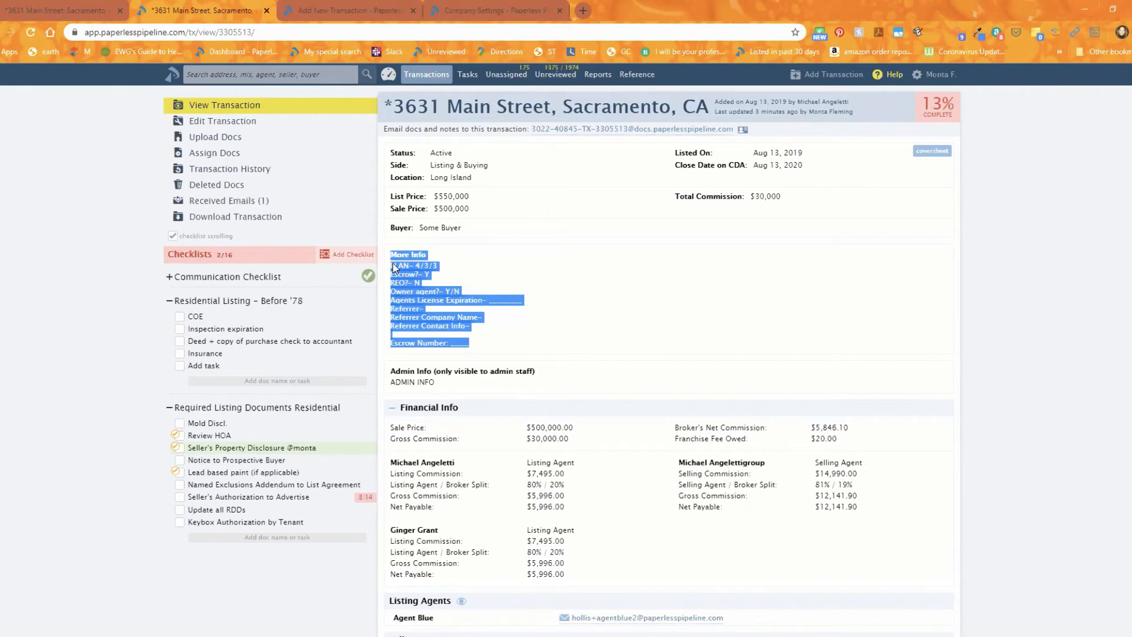
left_click(588, 305)
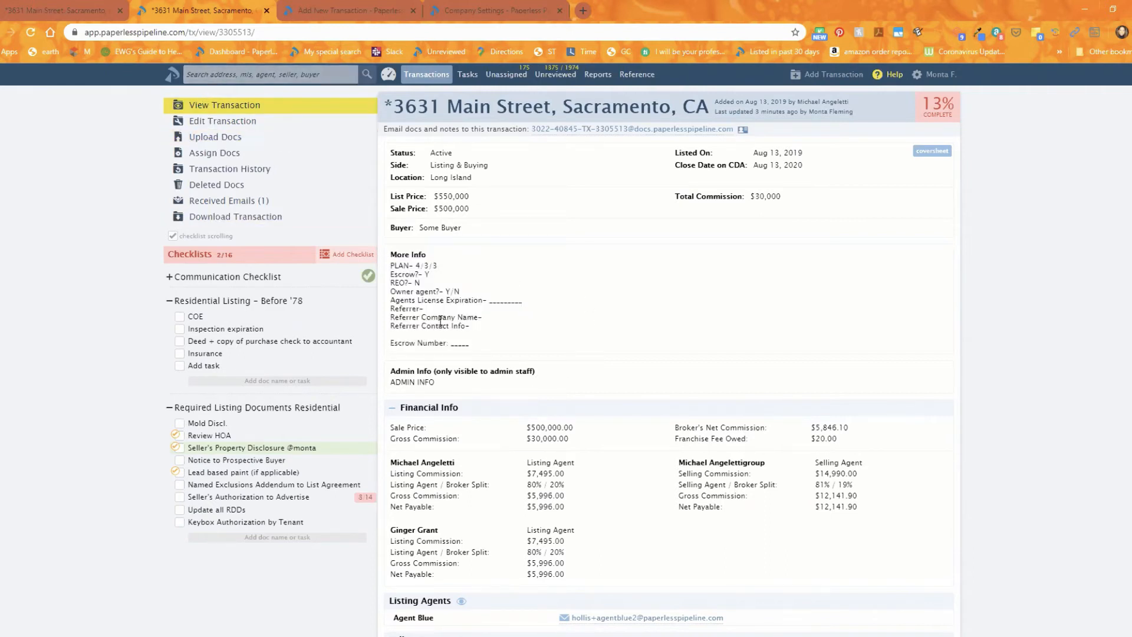
left_click(214, 75)
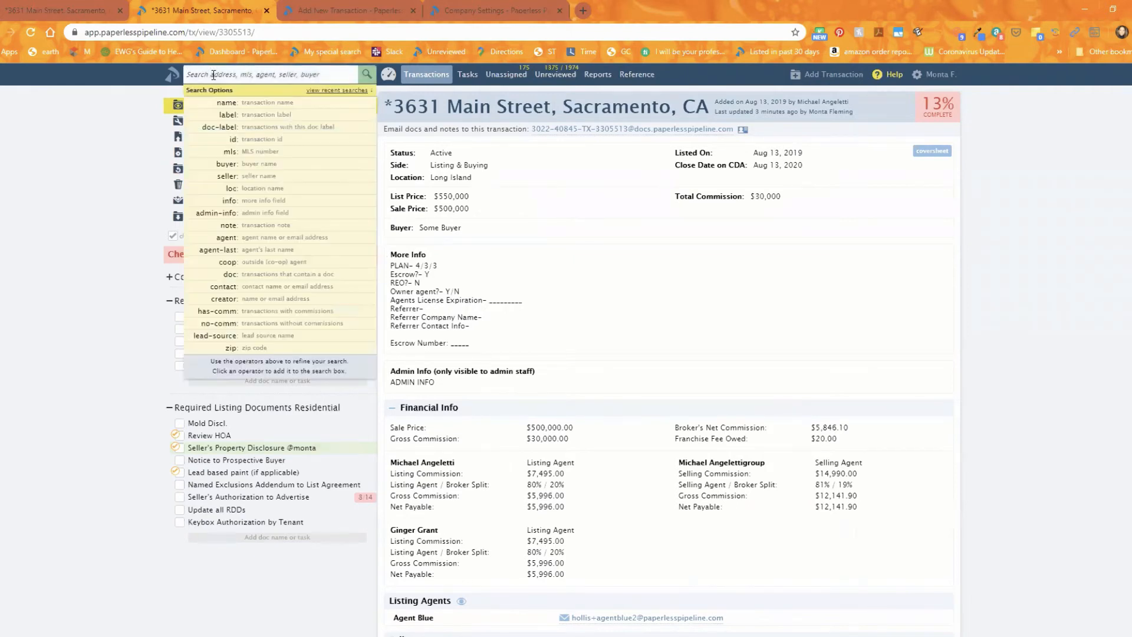
left_click(267, 201)
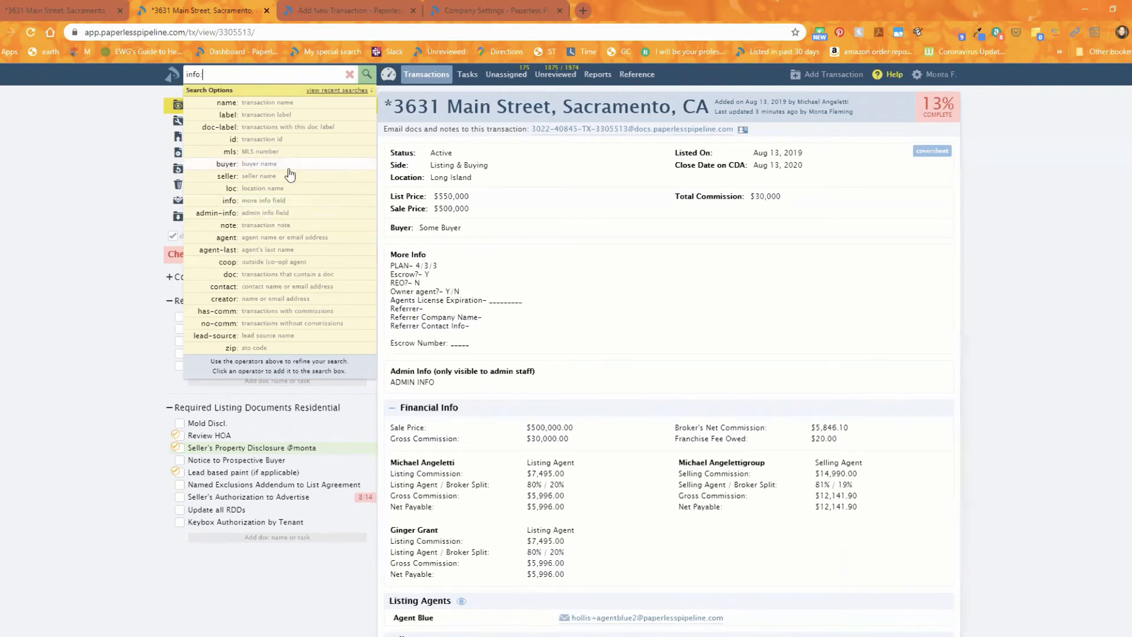
Search More Info for 4/3/3, then for 'Owner- agent? Y', narrowing to one Listed rental.
type("4/3/3")
key("Return")
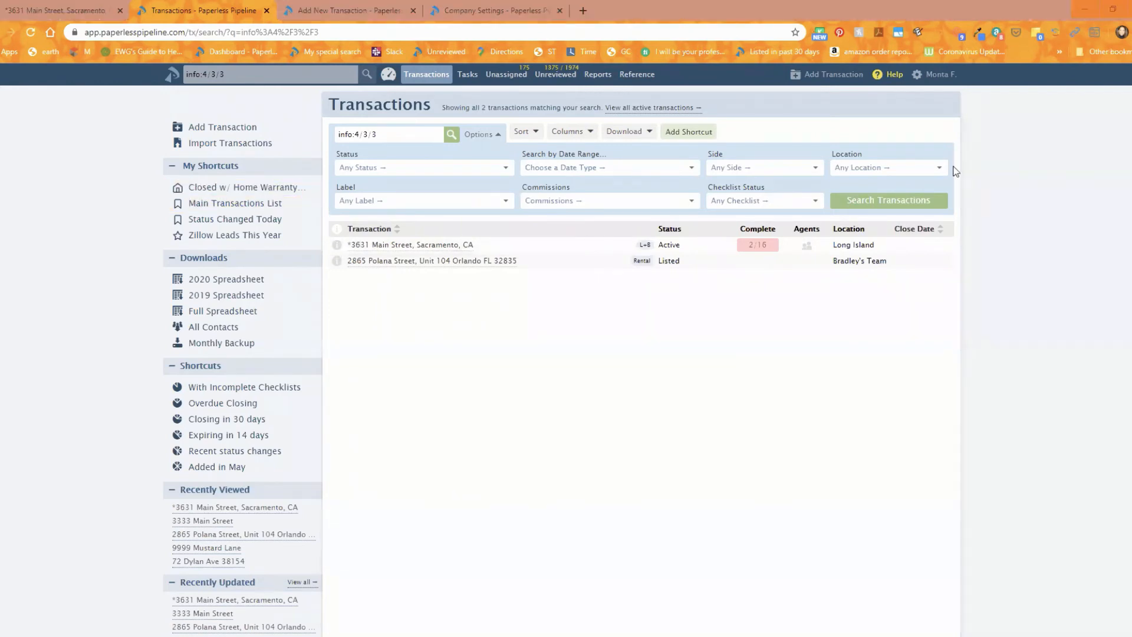
left_click(250, 76)
key("shift+Left")
key("shift+Left")
key("shift+Left")
key("shift+Left")
key("shift+Left")
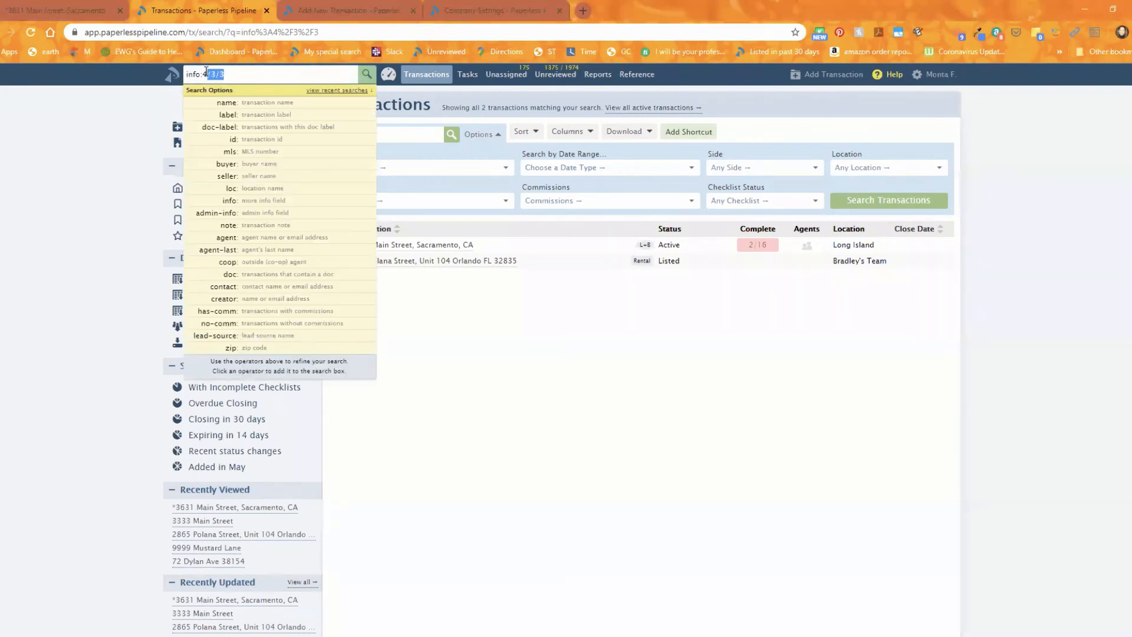
type("Owner- agent? Y")
key("Return")
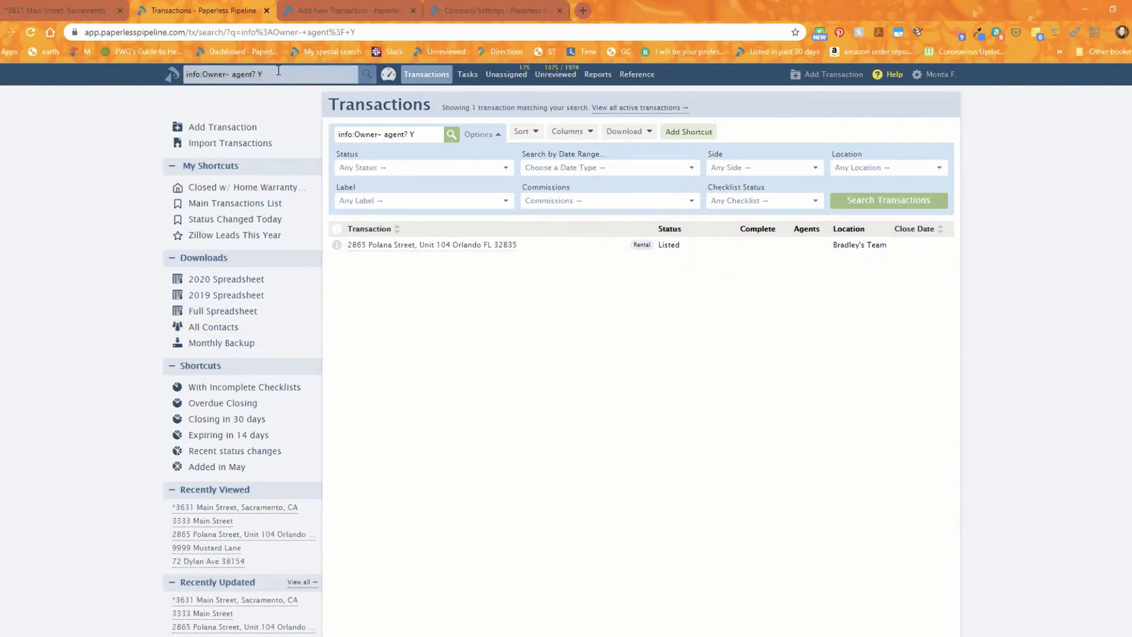
Replace the search term with the referrer's surname and run the info: search.
left_click(202, 74)
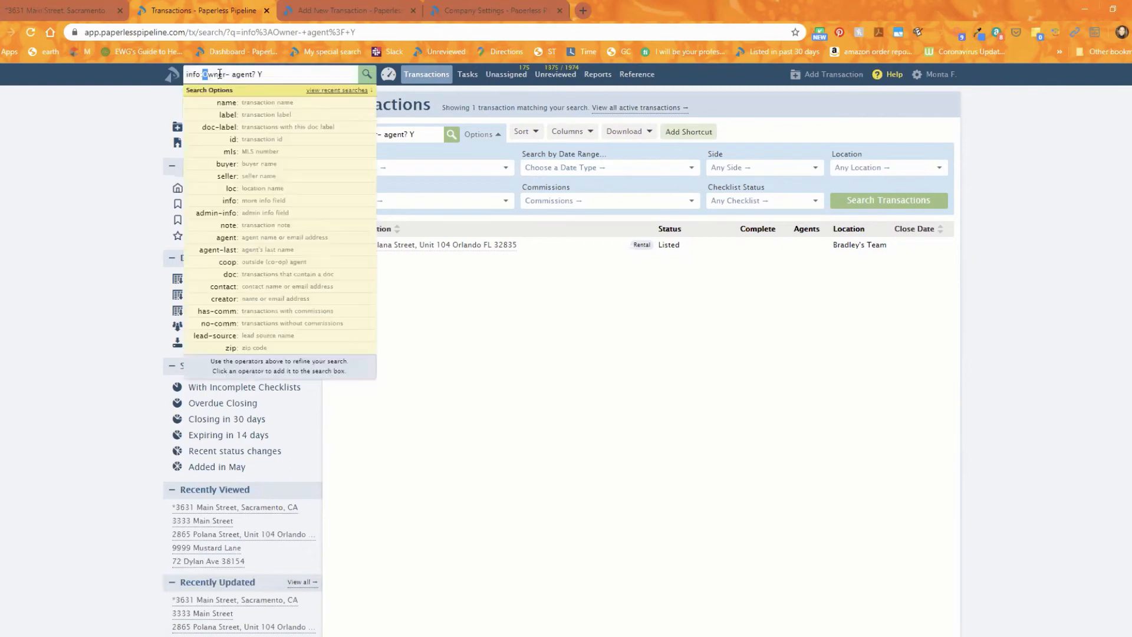
left_click_drag(203, 74, 321, 77)
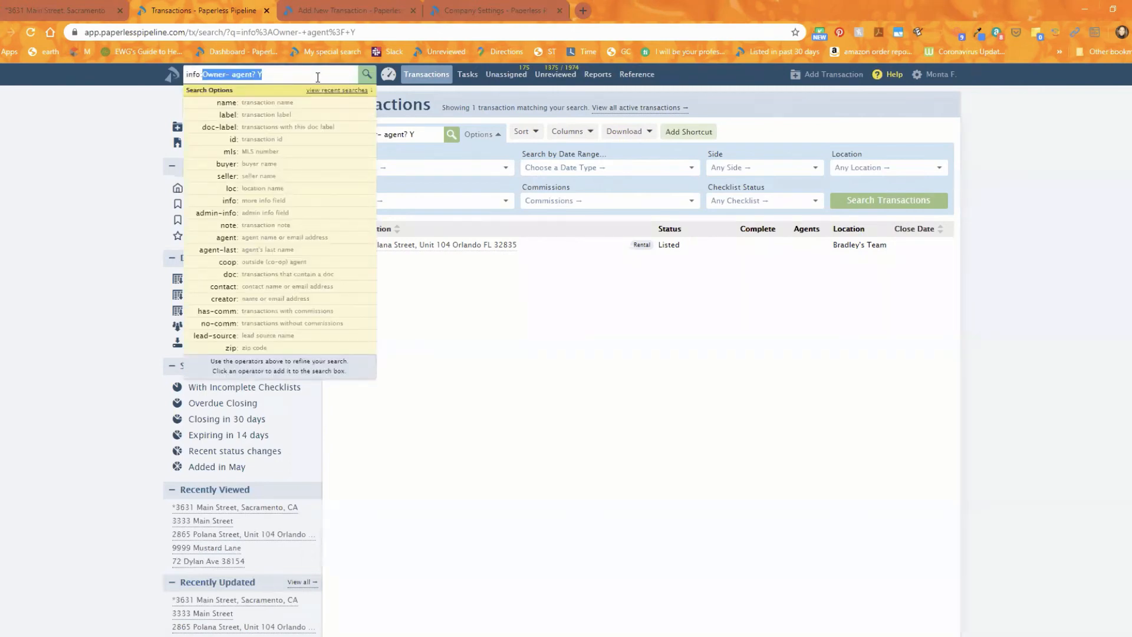
type("fleming")
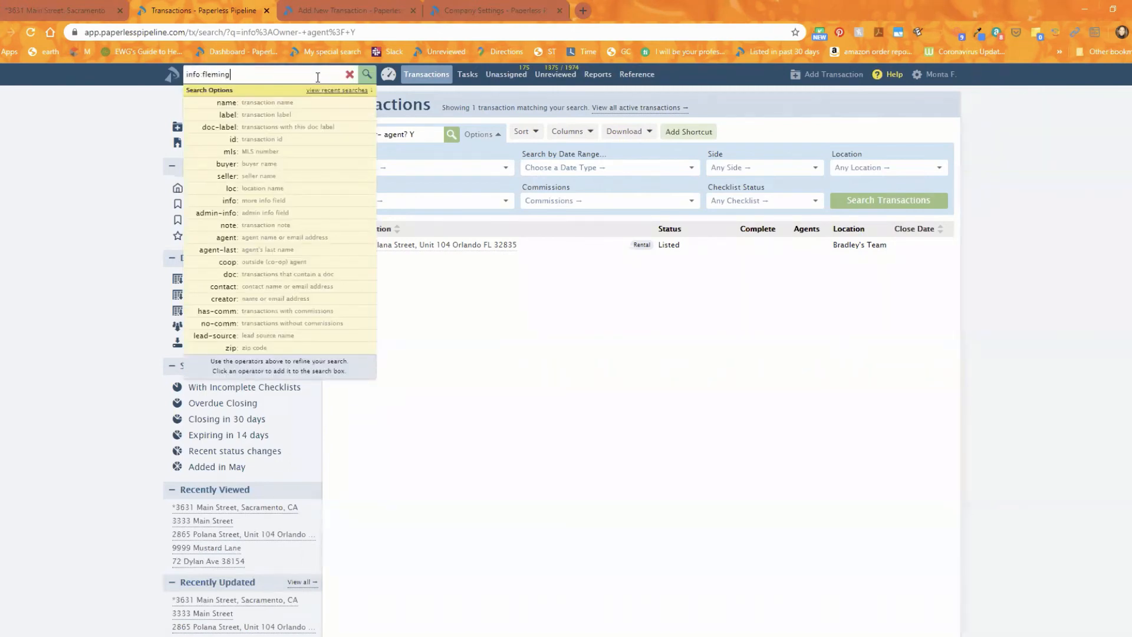
key("Return")
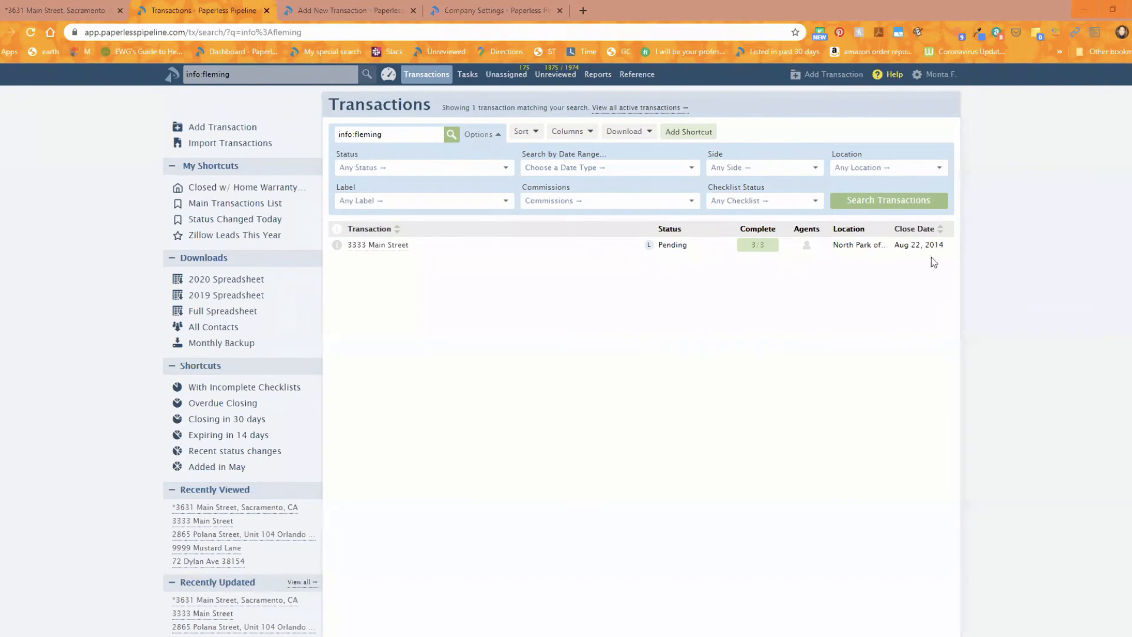
left_click(233, 76)
left_click_drag(233, 75, 202, 76)
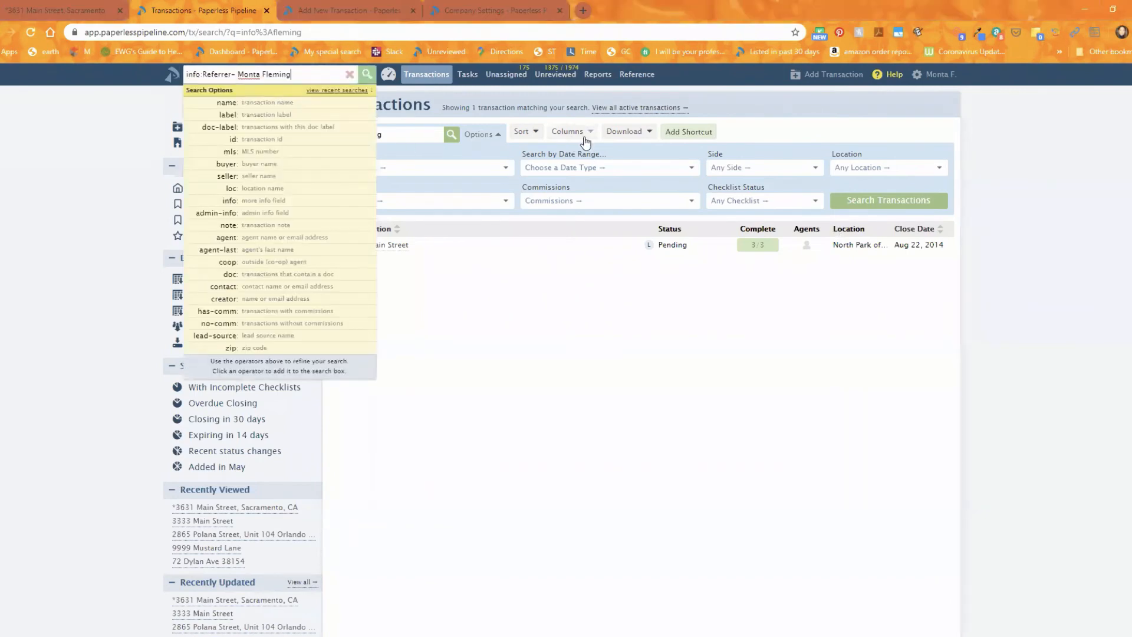
key("Return")
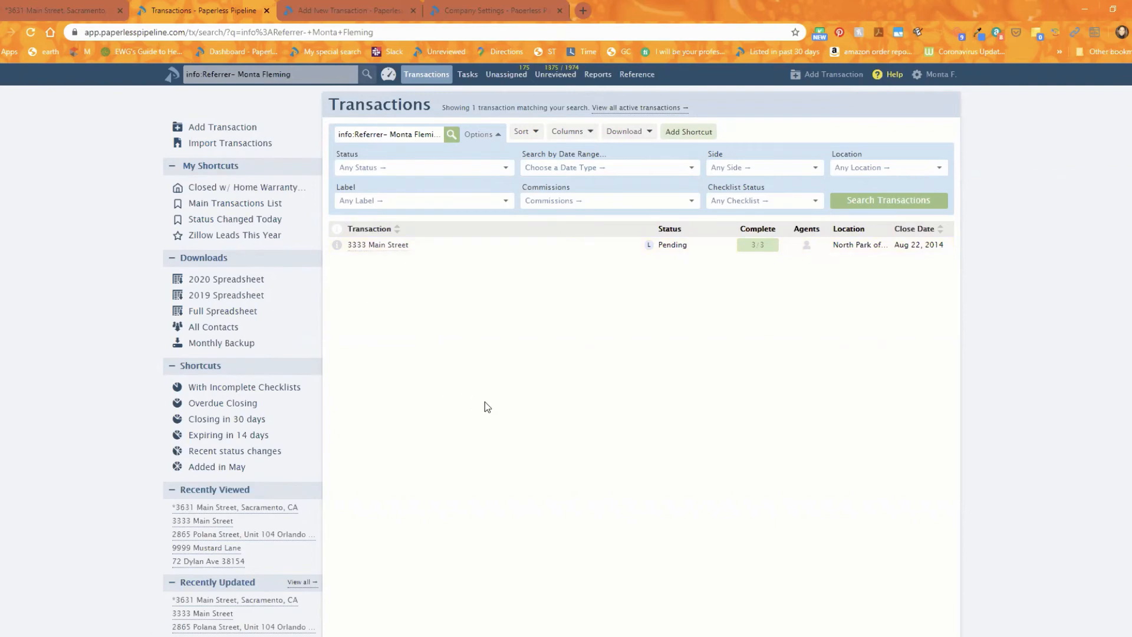
left_click(369, 250)
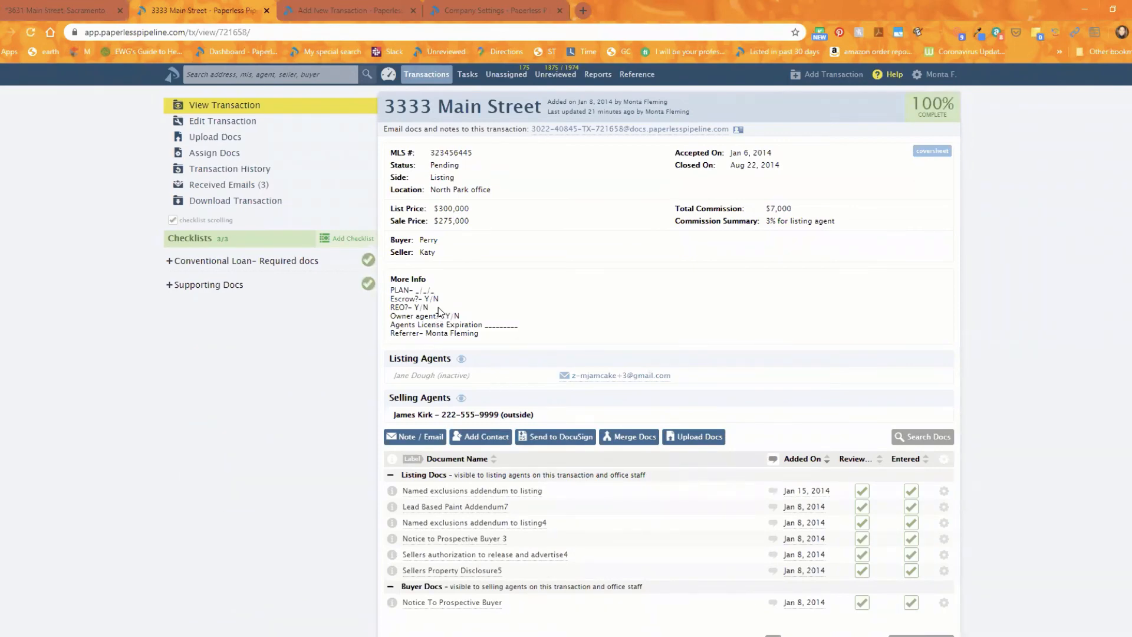
Check the REO? answer, then open 3333 Main Street's Edit Transaction form and scroll to More Info.
left_click_drag(429, 307, 414, 307)
left_click(429, 308)
left_click(222, 121)
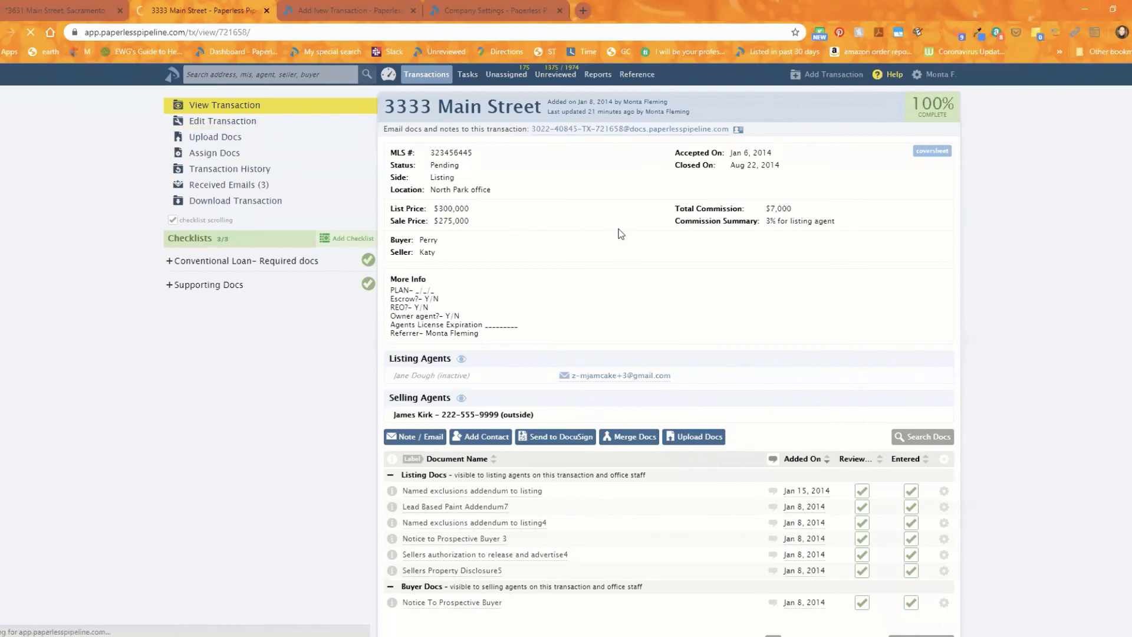
scroll(500, 441, "down", 5)
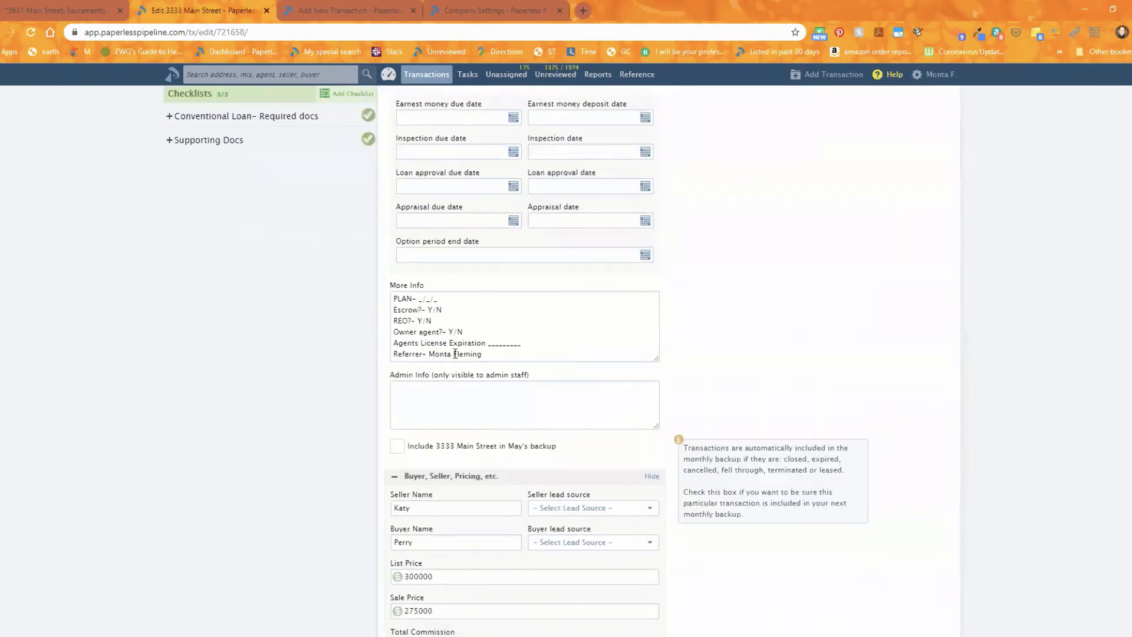
In More Info, inspect the PLAN blanks and trim the Escrow answer so it reads Y.
left_click(427, 321)
double_click(420, 298)
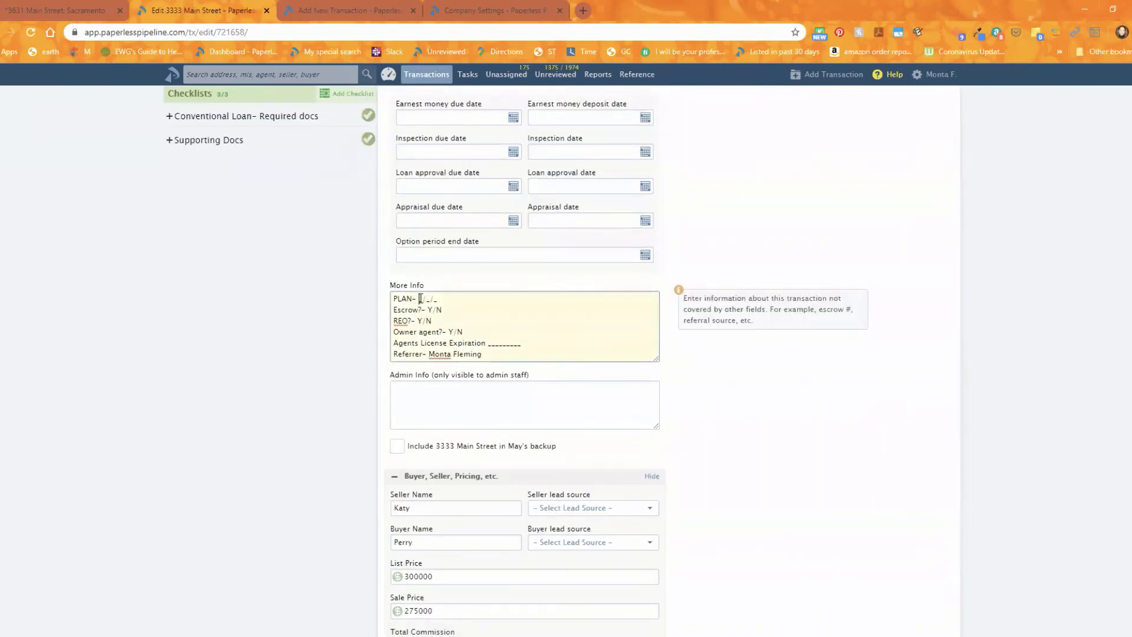
left_click(427, 301)
left_click(442, 310)
key("BackSpace")
key("BackSpace")
Rework the Agents License Expiration line, adding a dash before its underscores.
left_click_drag(523, 345, 489, 345)
left_click(486, 342)
left_click(245, 75)
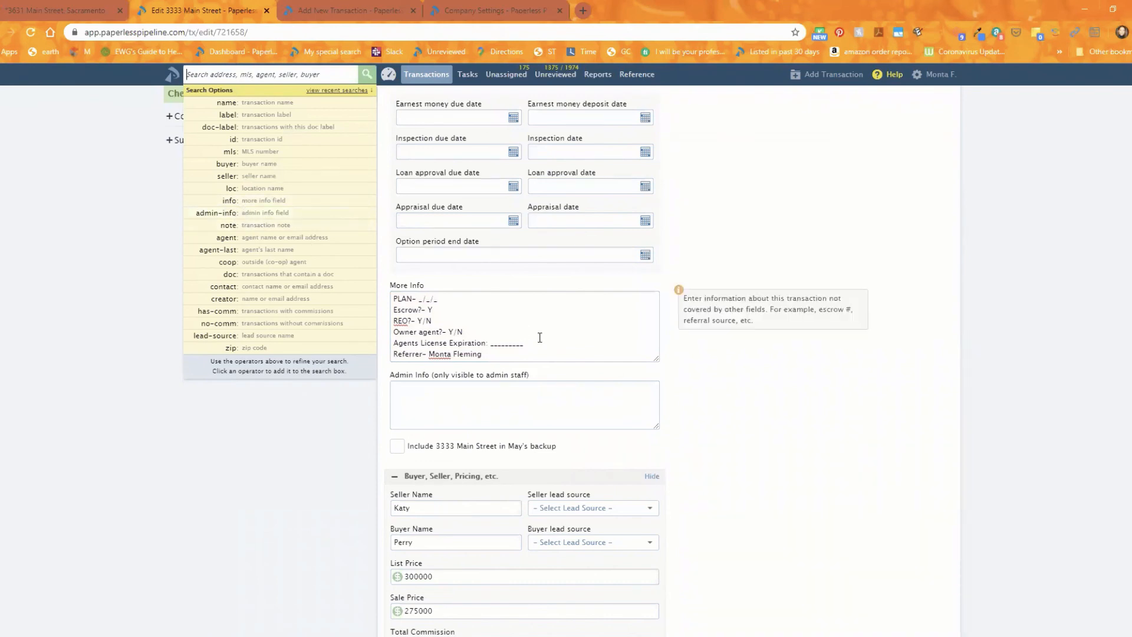
left_click(489, 344)
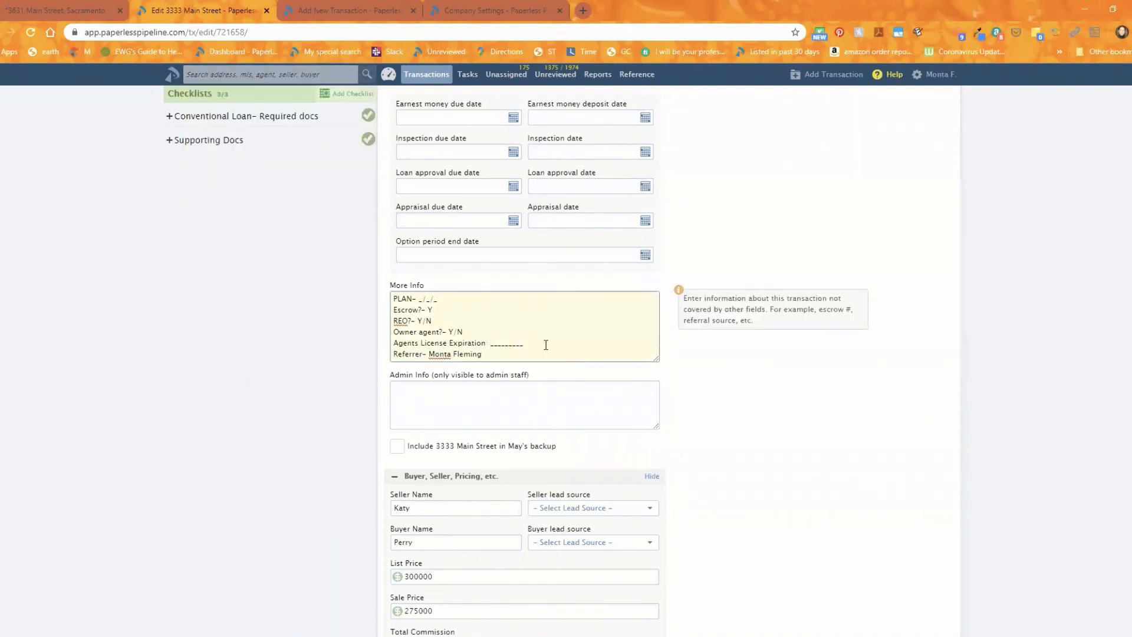
key("Delete")
type("-")
left_click(512, 342)
left_click_drag(534, 343, 486, 346)
left_click(207, 75)
left_click(484, 343)
left_click(638, 344)
Return to the Transactions list, choosing Leave to discard the unsaved edits.
scroll(454, 281, "up", 5)
left_click(417, 79)
left_click(624, 103)
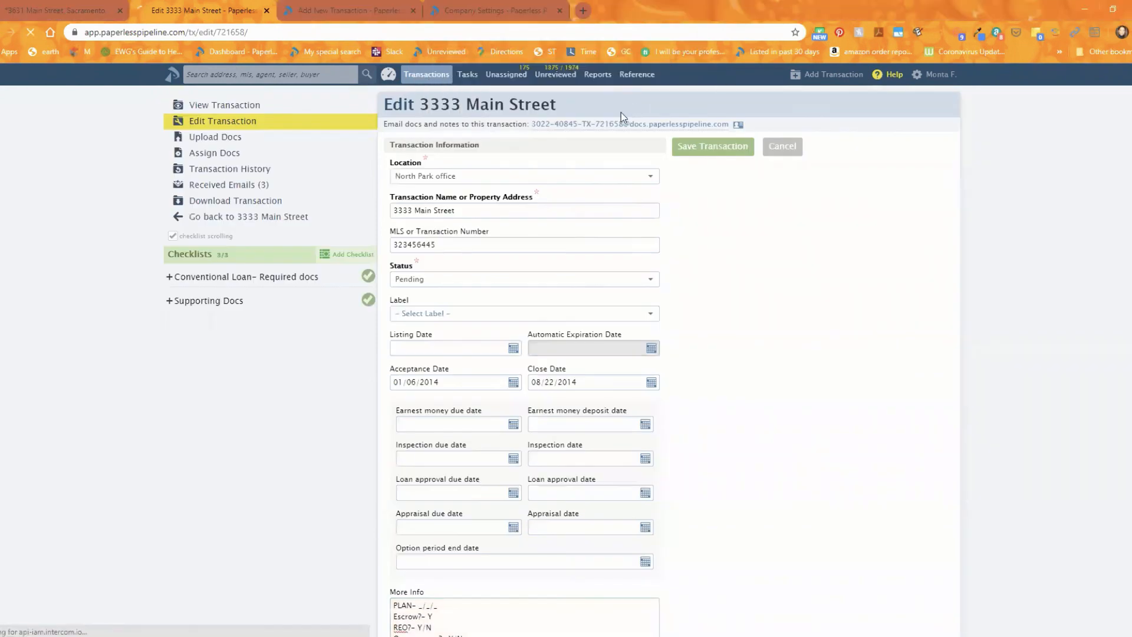